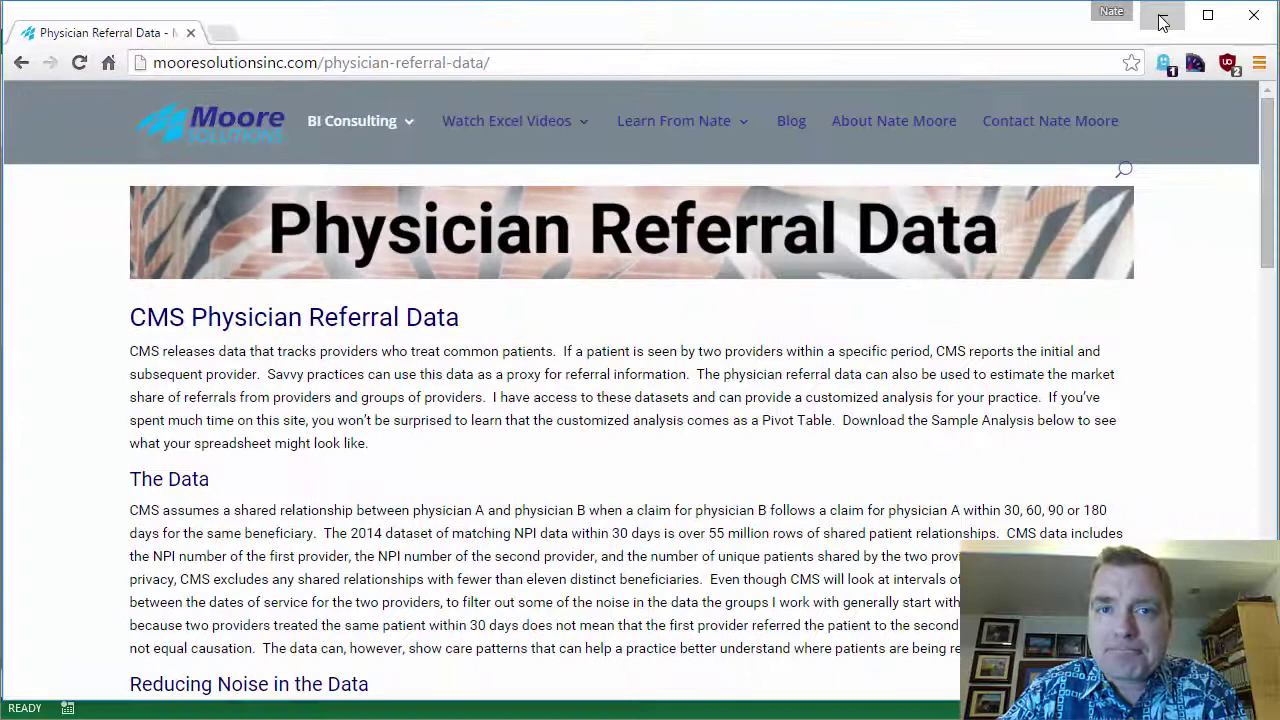
Switch to the Excel workbook and build a table from the Location and Fee fields on the Power View10 sheet.
left_click(1160, 14)
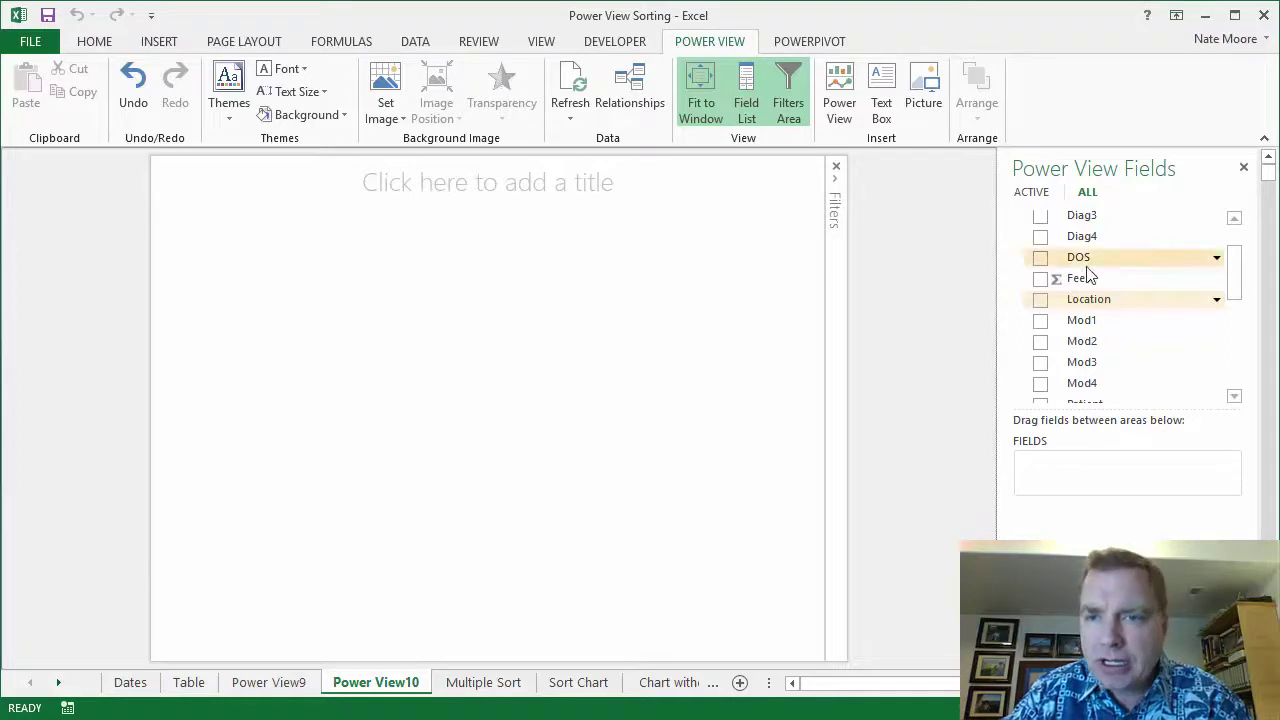
left_click_drag(1093, 305, 1067, 476)
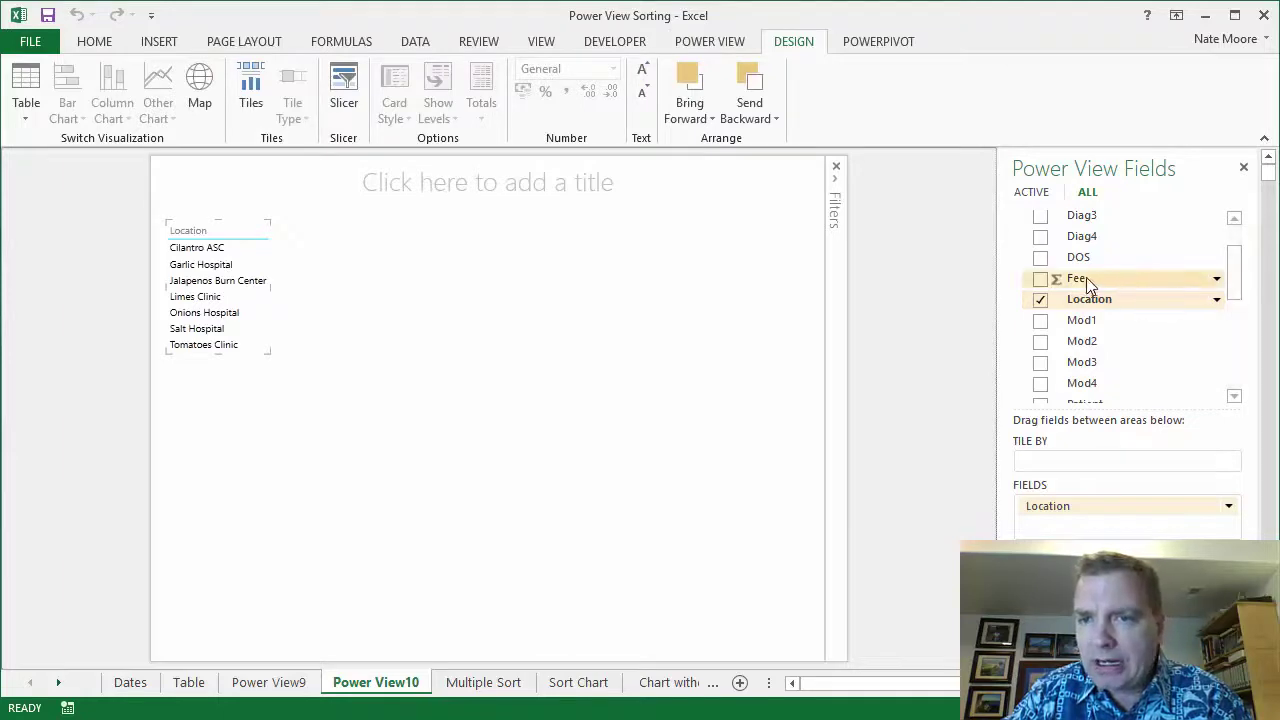
left_click_drag(1086, 277, 1083, 526)
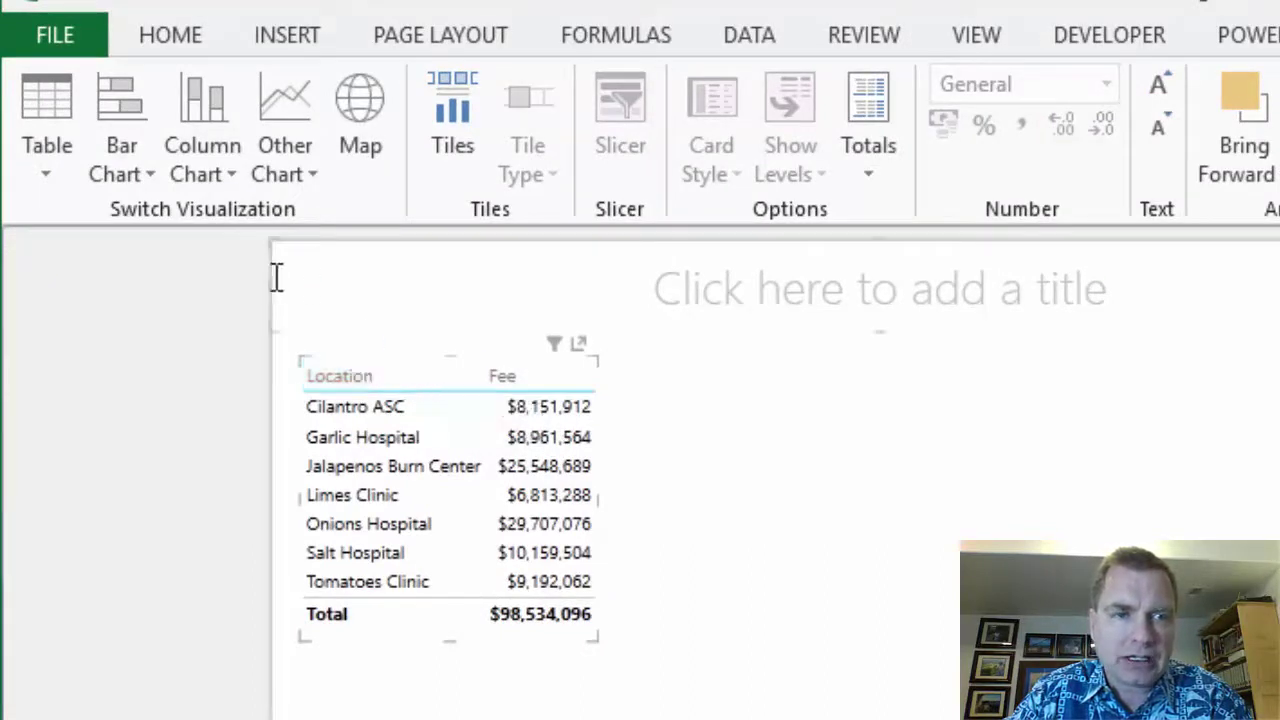
Convert the Location and Fee table into a Card visualization.
left_click(45, 176)
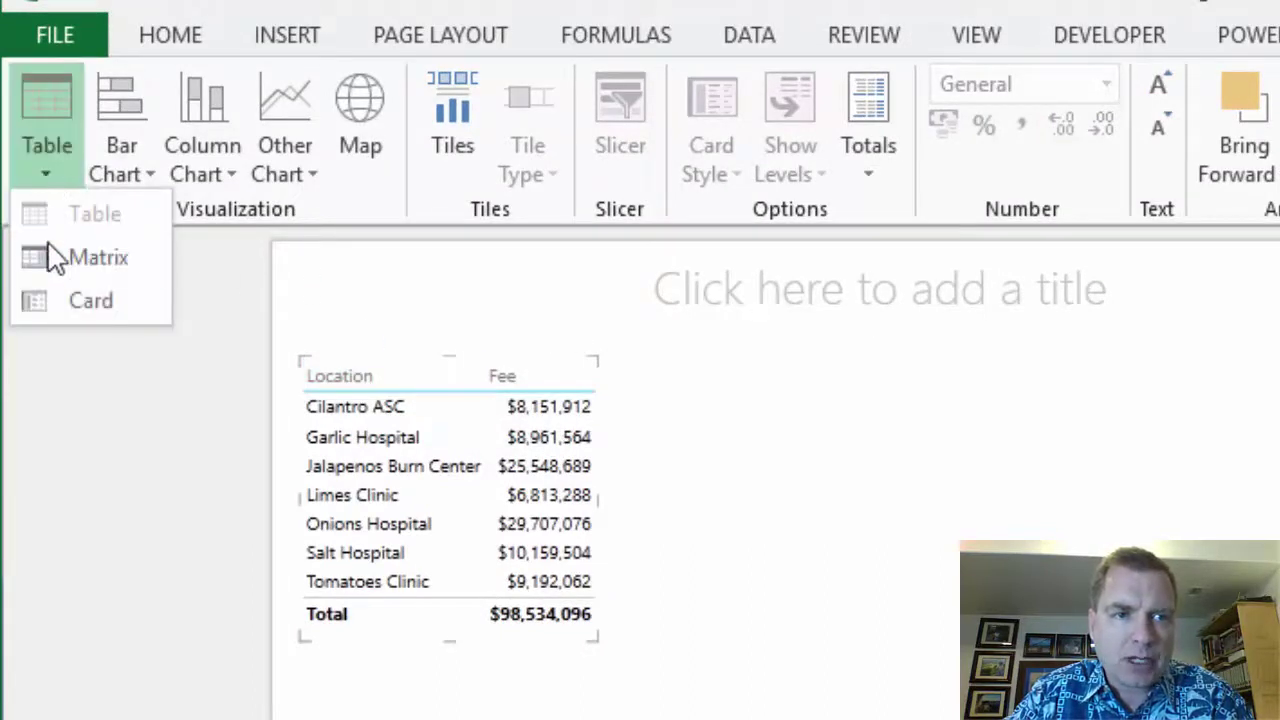
left_click(70, 302)
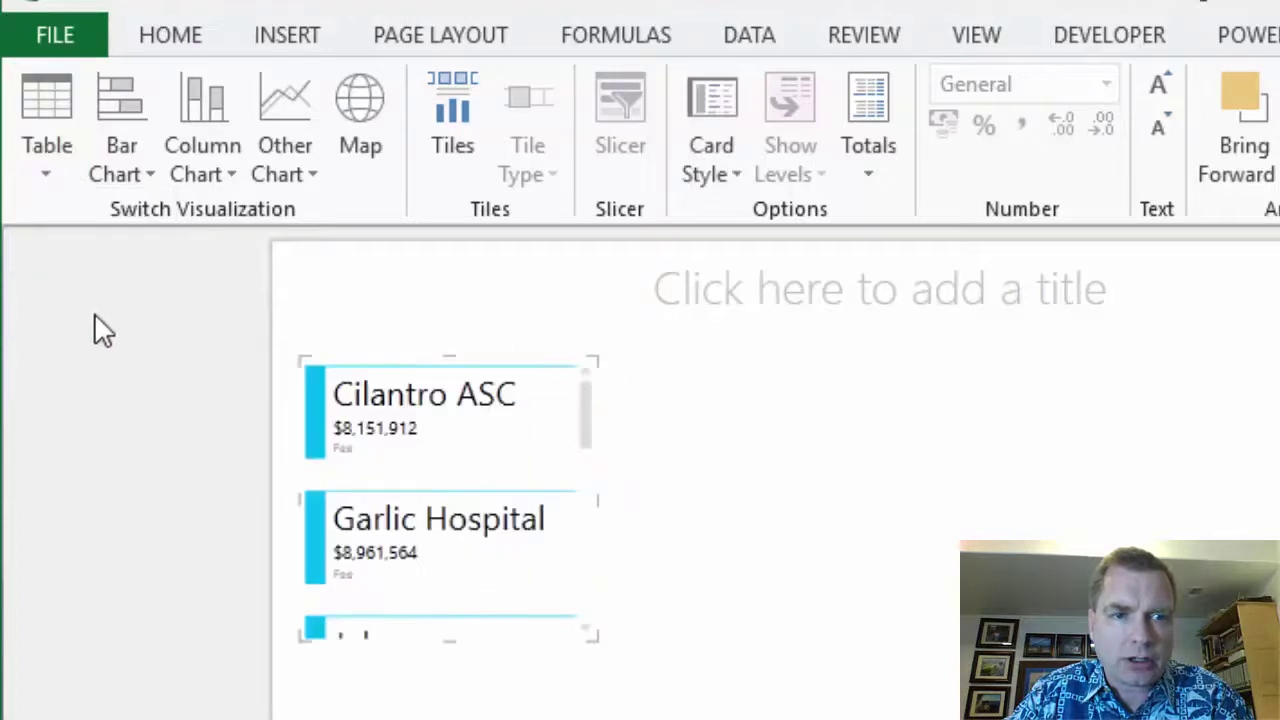
left_click(612, 664)
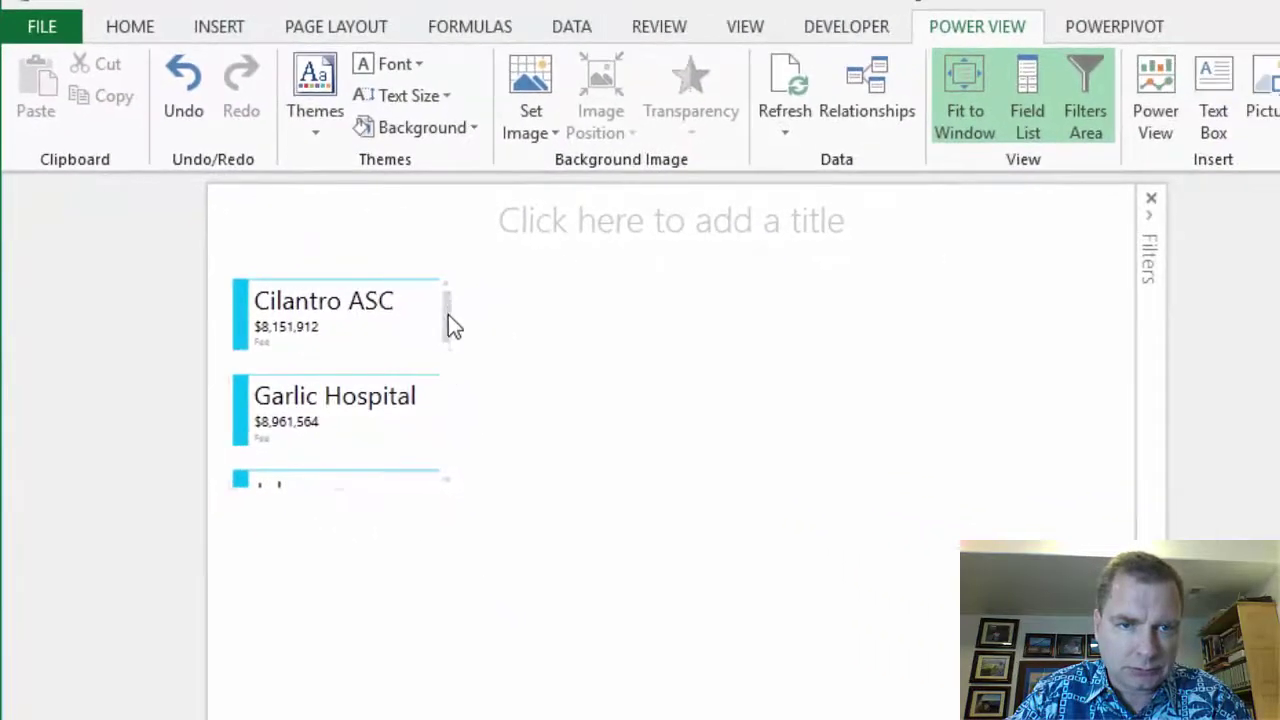
Enlarge the card visualization's frame and increase its text size by one step.
left_click_drag(452, 487, 632, 719)
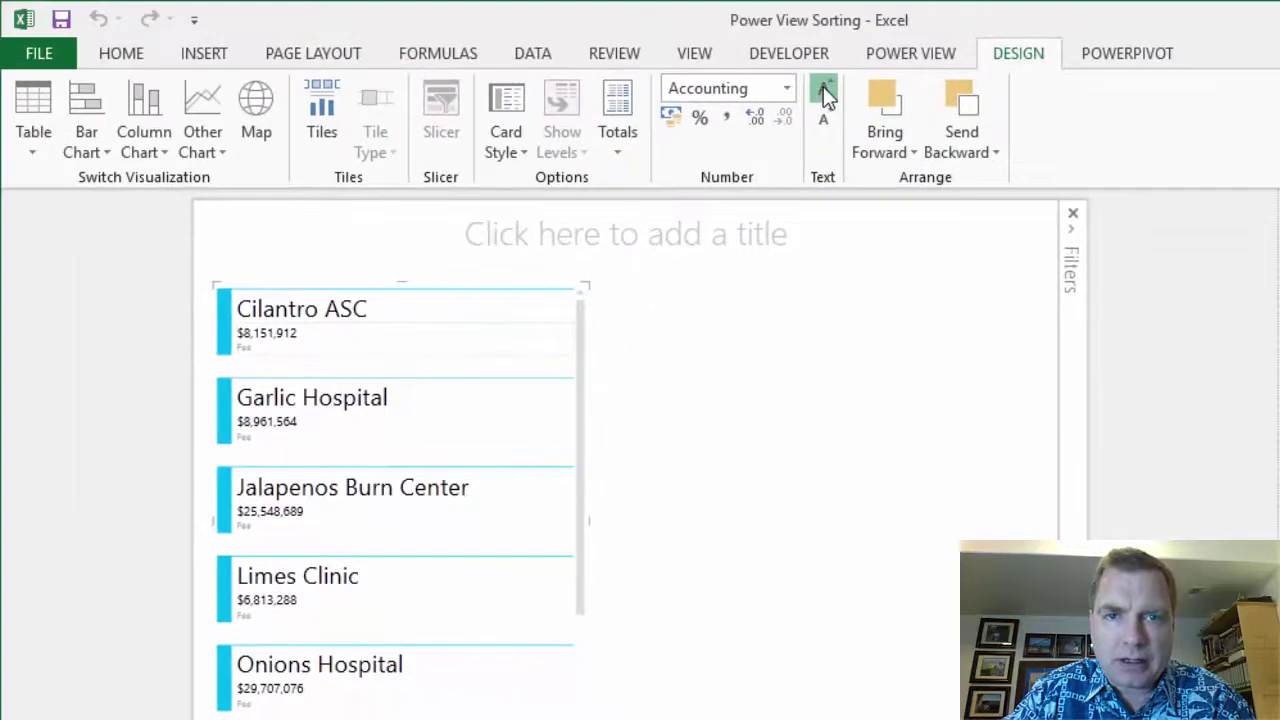
left_click(823, 86)
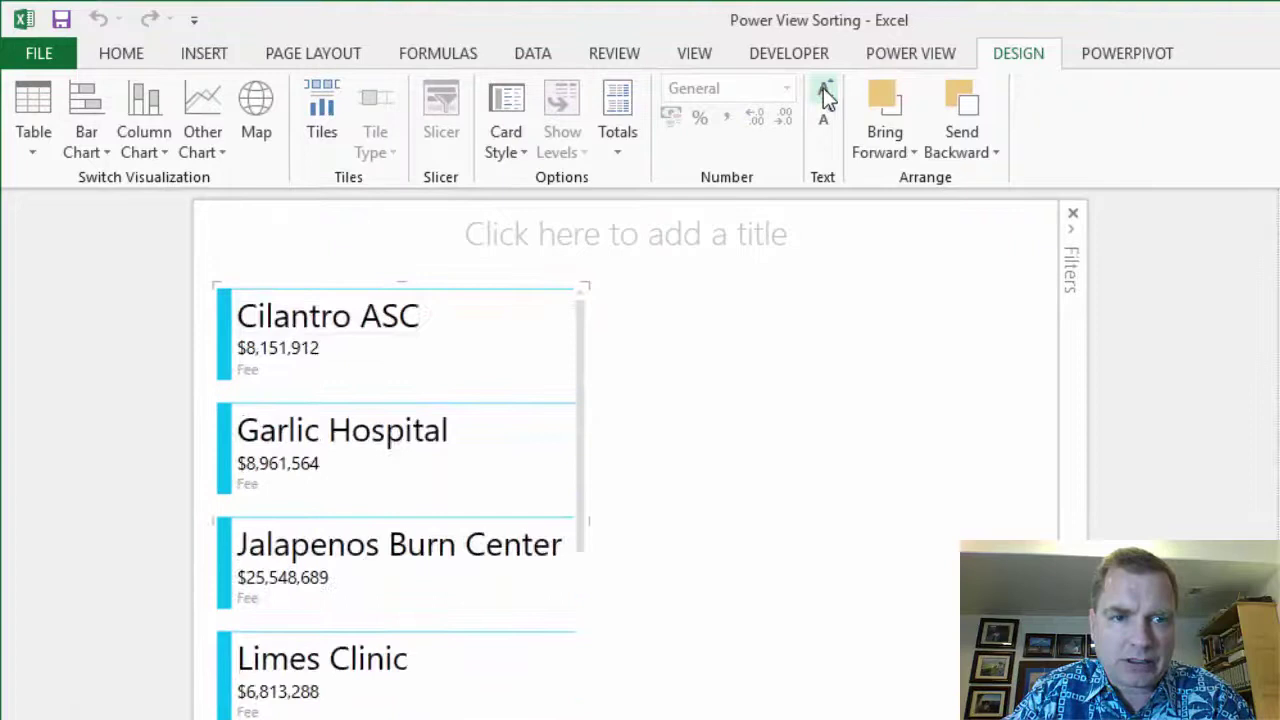
mouse_move(456, 373)
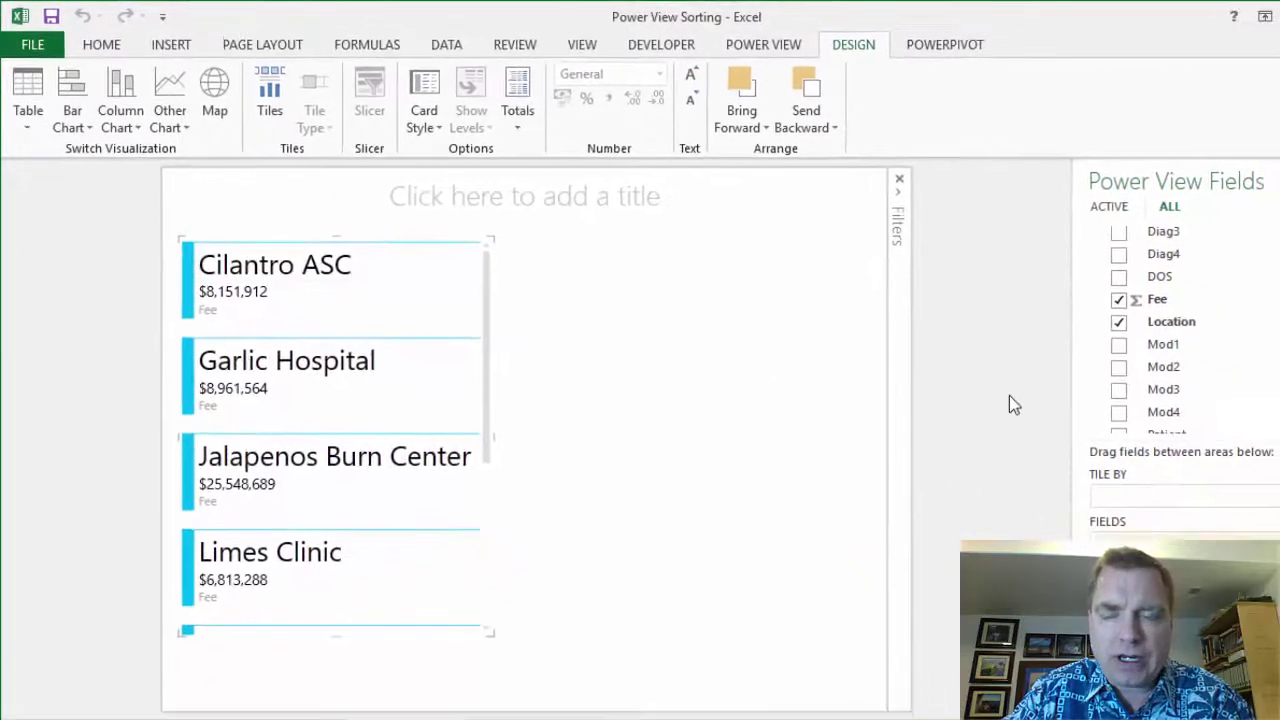
Add the Provider and Referring Group fields to the cards.
left_click_drag(1231, 284, 1217, 329)
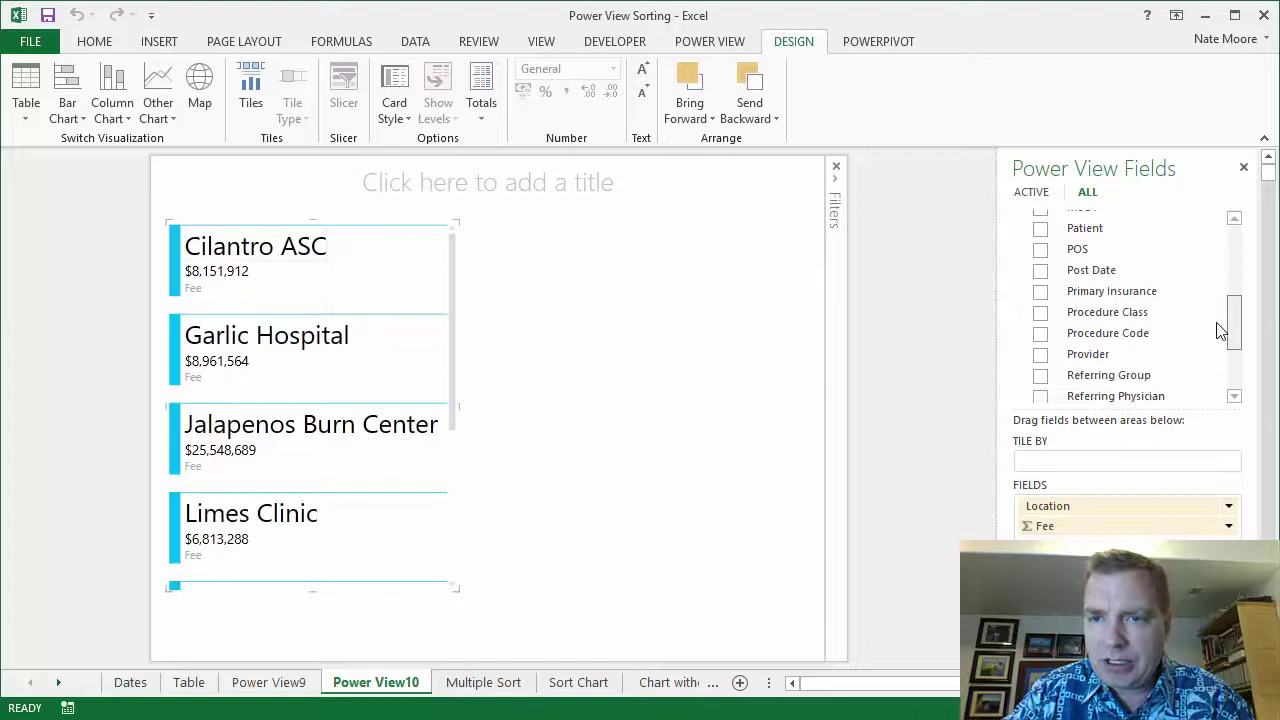
left_click_drag(1100, 343, 1081, 528)
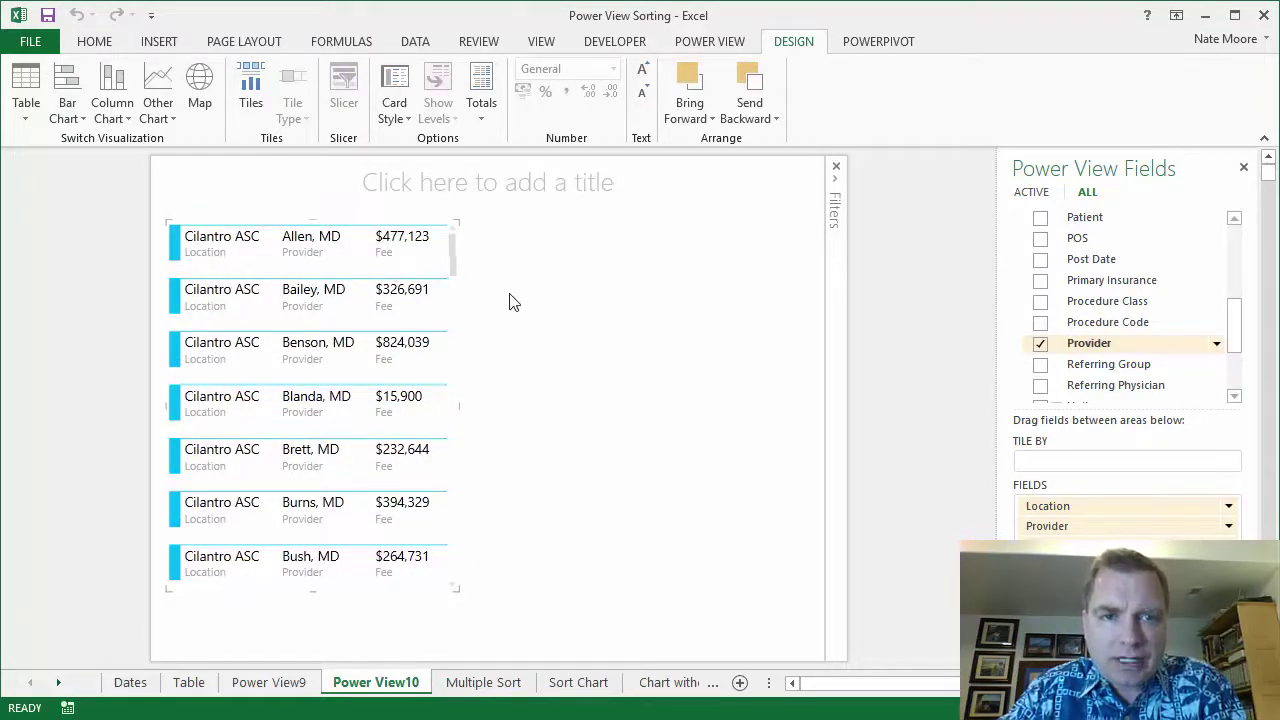
left_click_drag(1088, 366, 1085, 548)
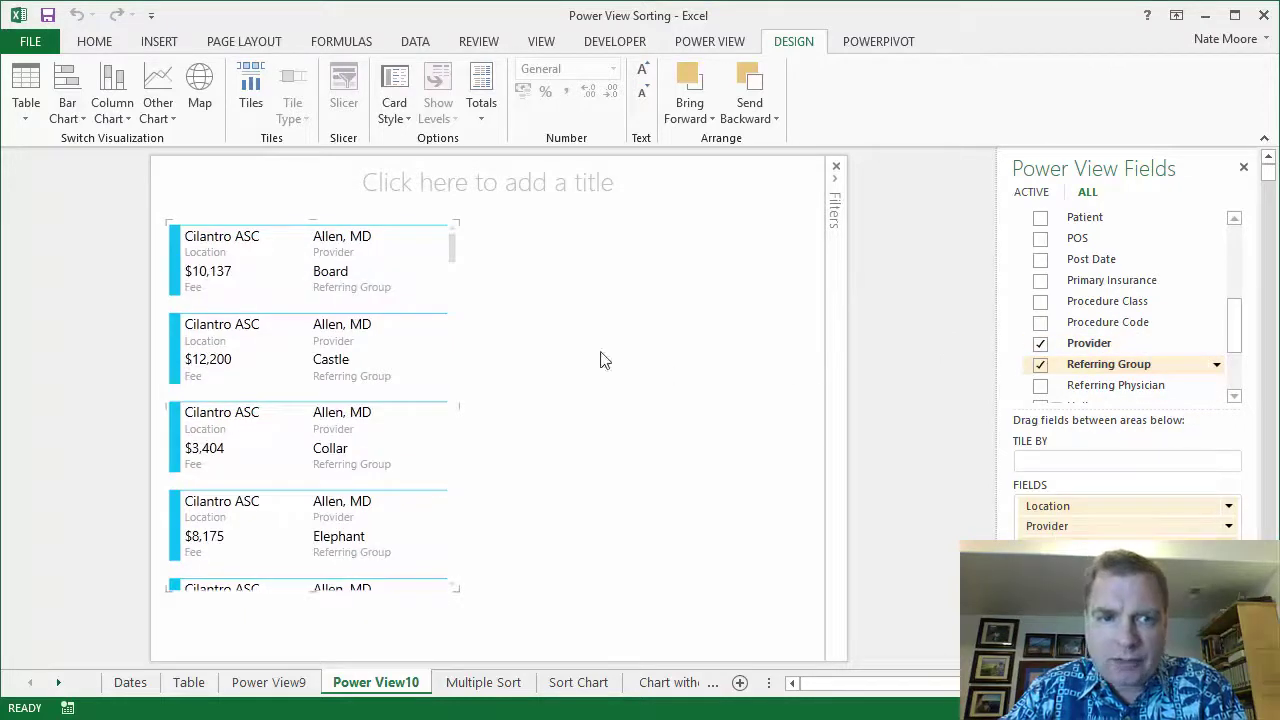
Remove the Referring Group and Provider fields from the cards.
left_click_drag(1136, 366, 1120, 350)
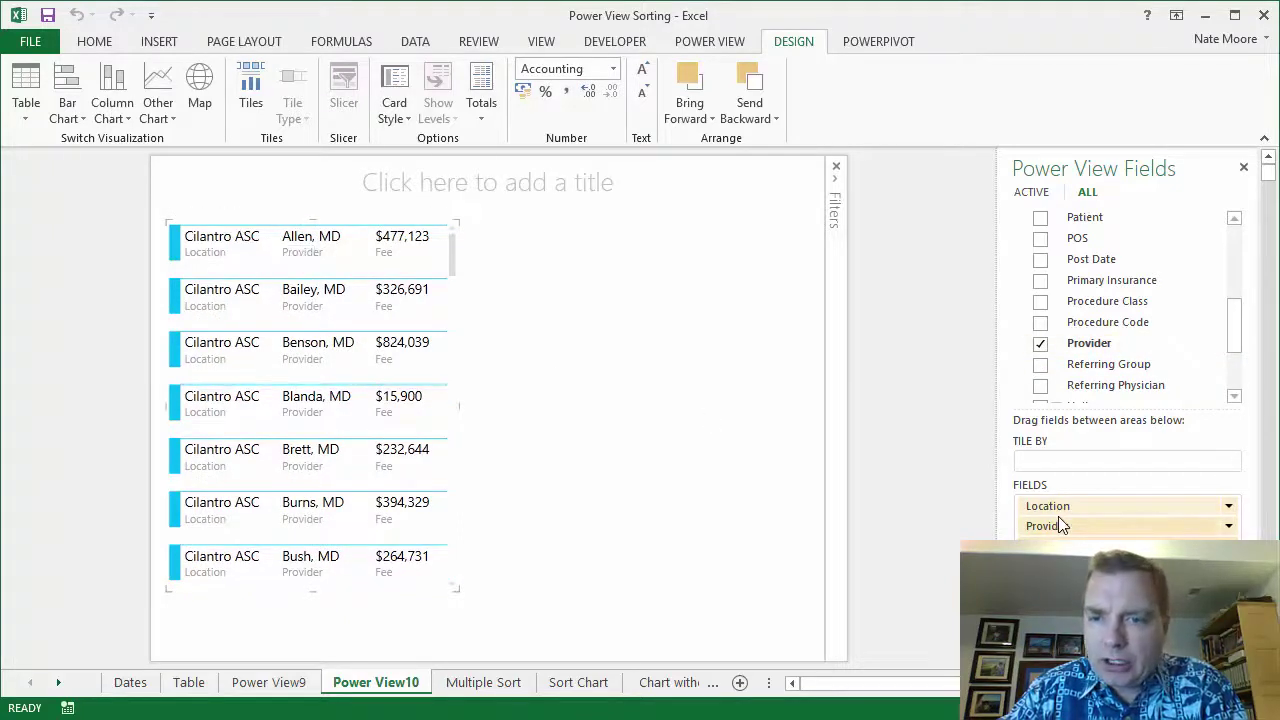
left_click_drag(1065, 533, 1105, 368)
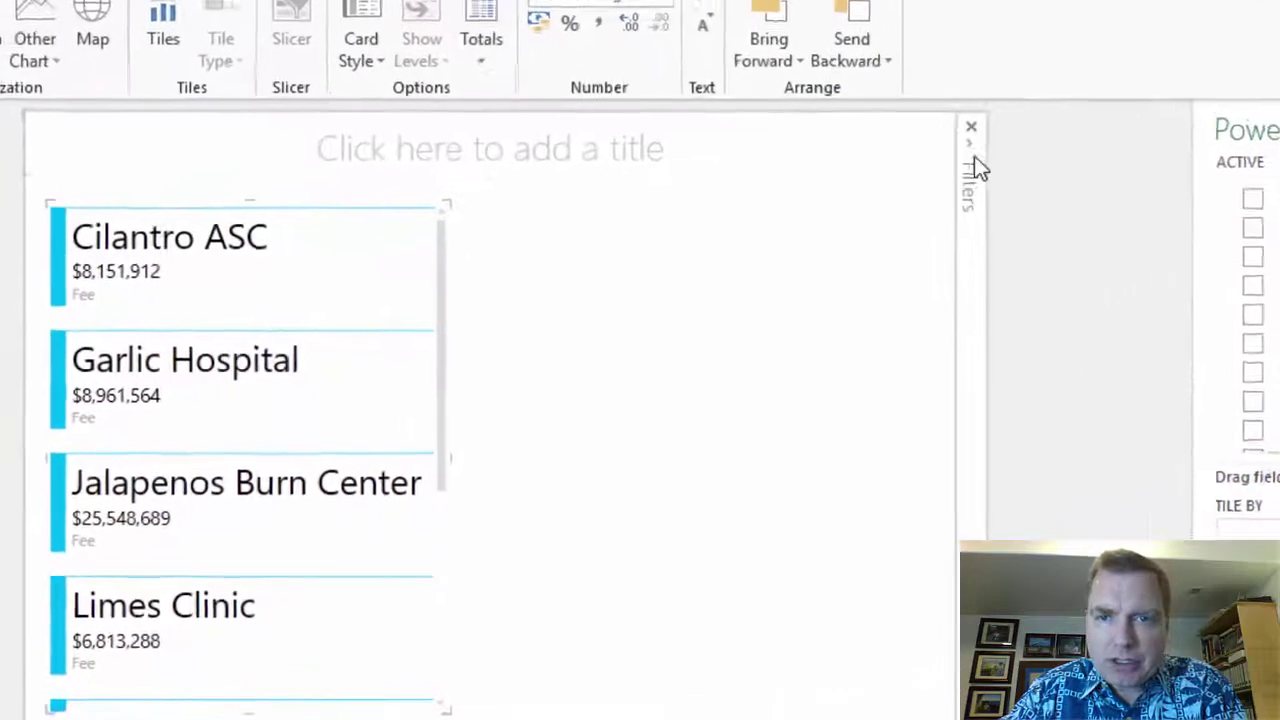
Filter the card visualization by Location so that only Garlic Hospital is included.
left_click(987, 141)
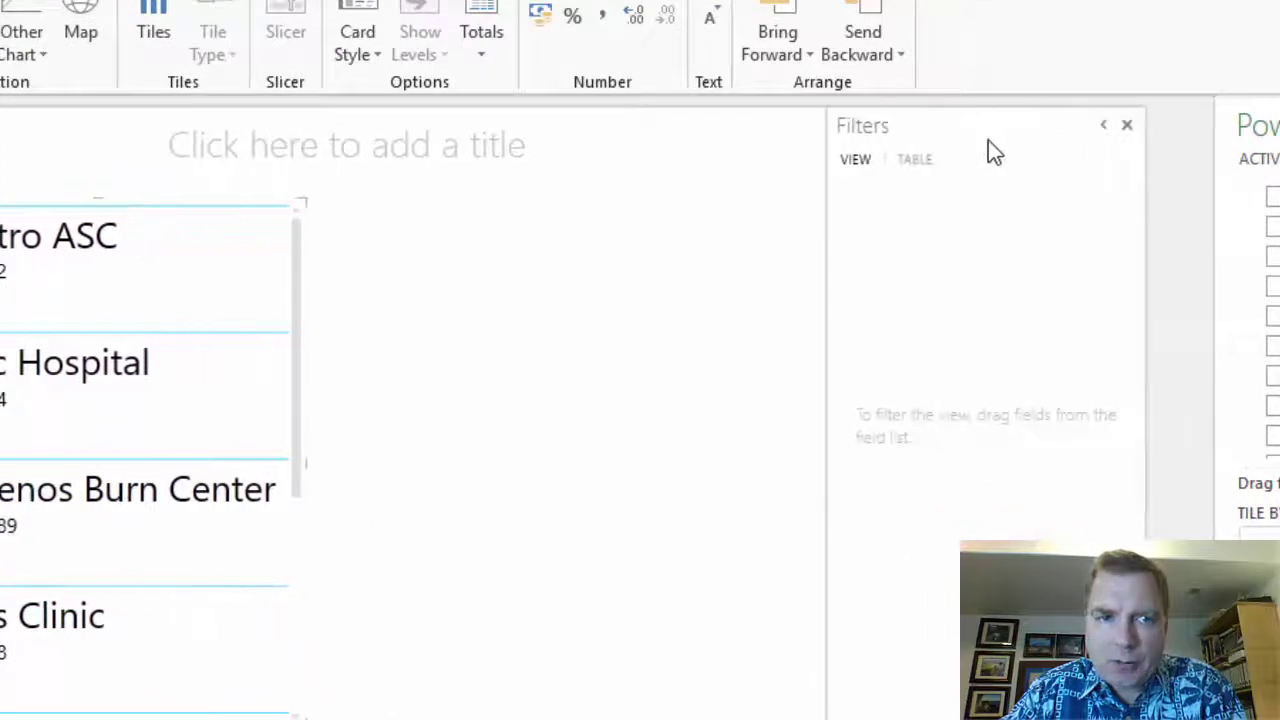
left_click(914, 163)
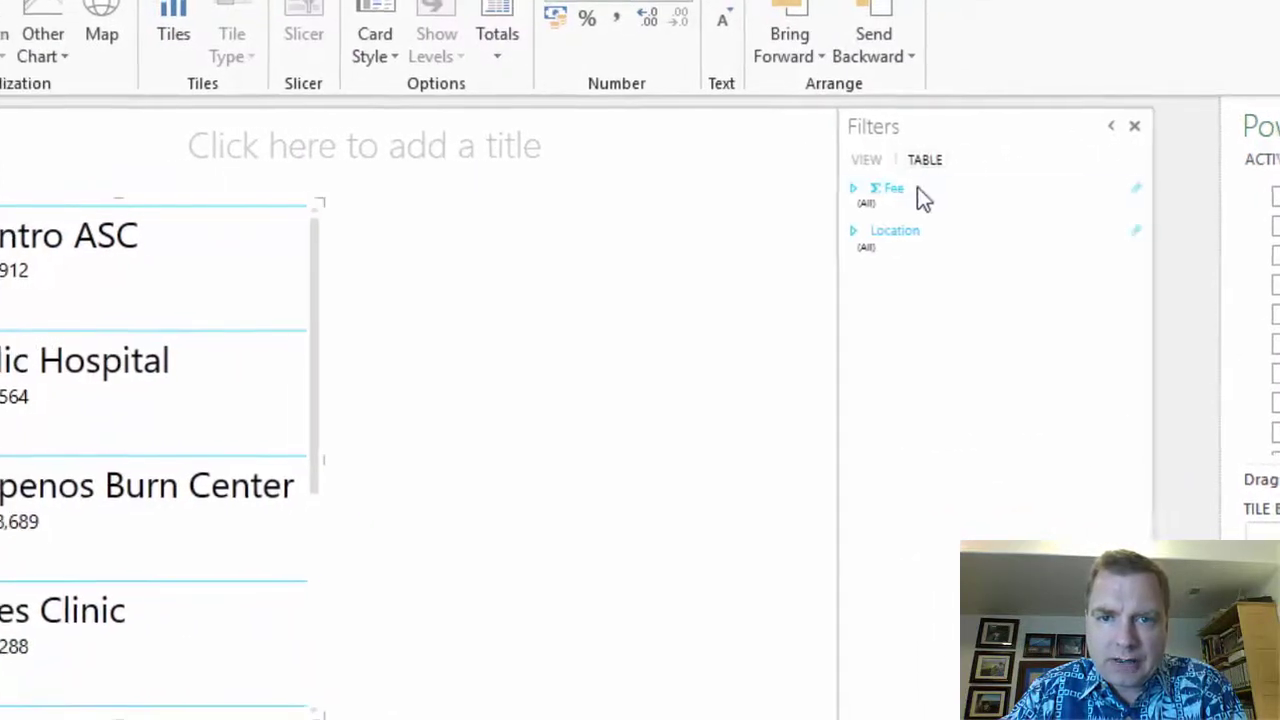
left_click(858, 235)
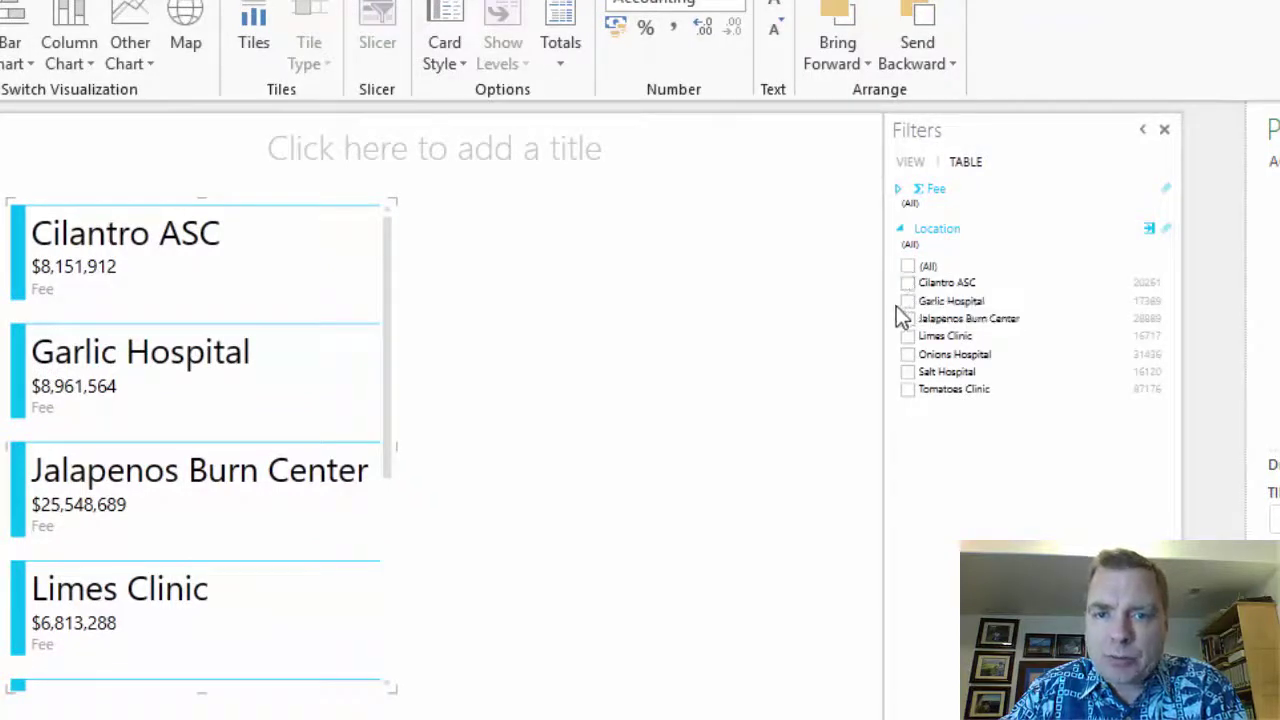
left_click(907, 301)
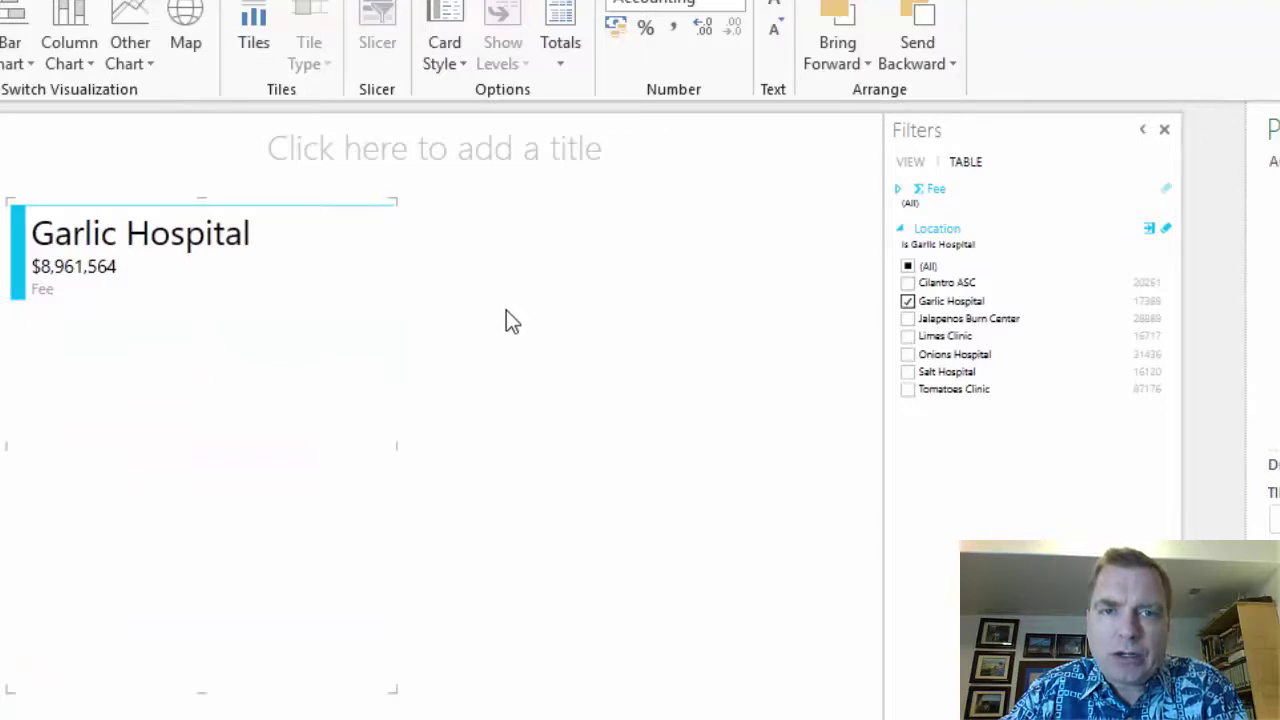
Collapse and reopen the filters area, and reset the Location filter to include all locations.
left_click(1143, 129)
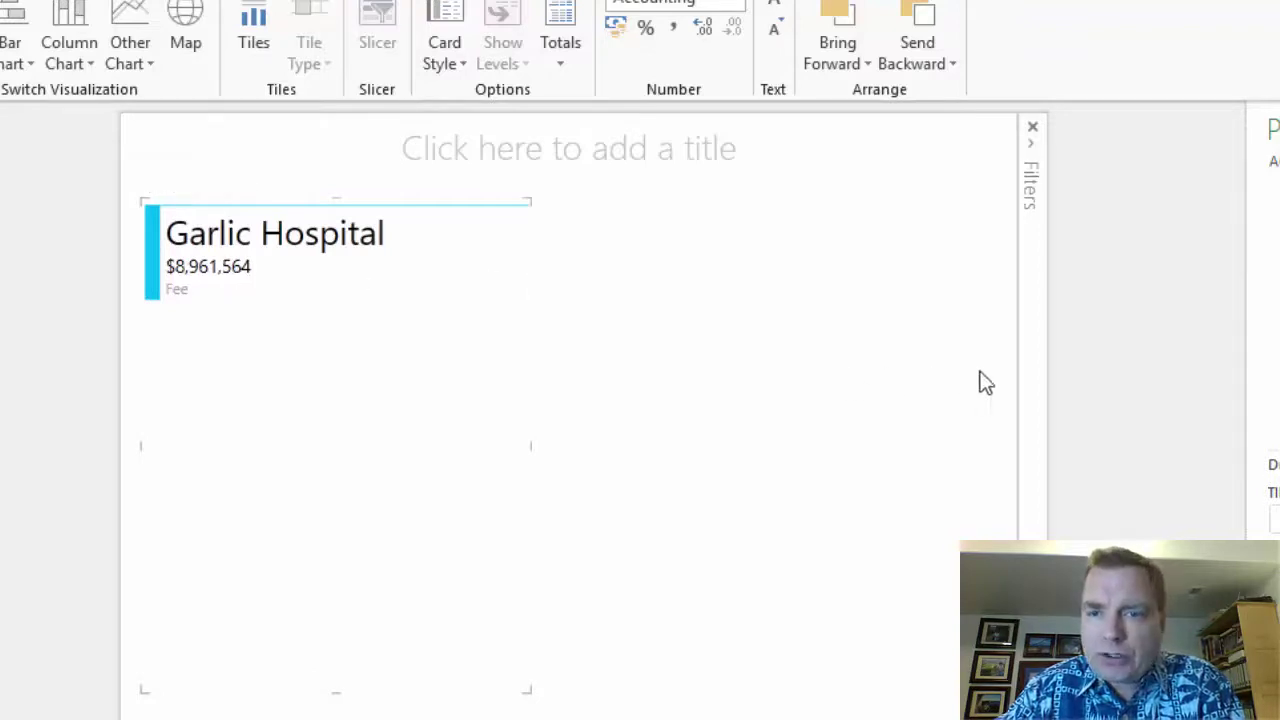
left_click(1033, 143)
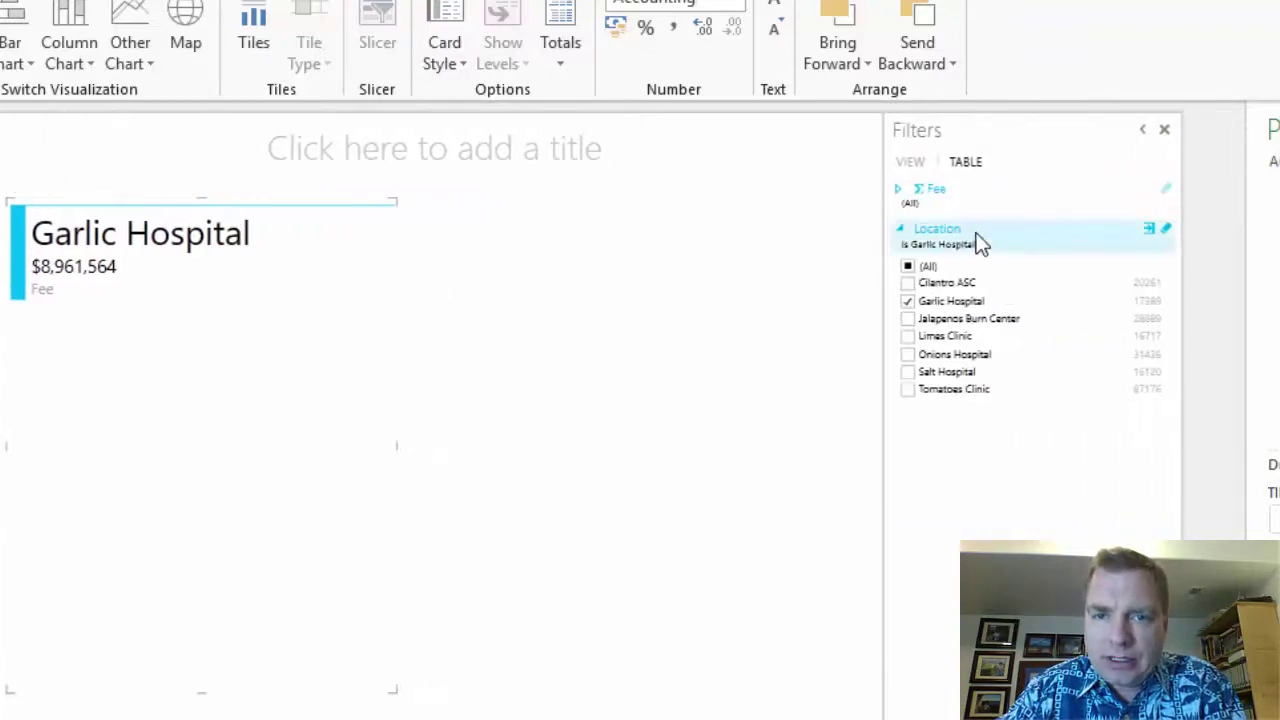
left_click(907, 267)
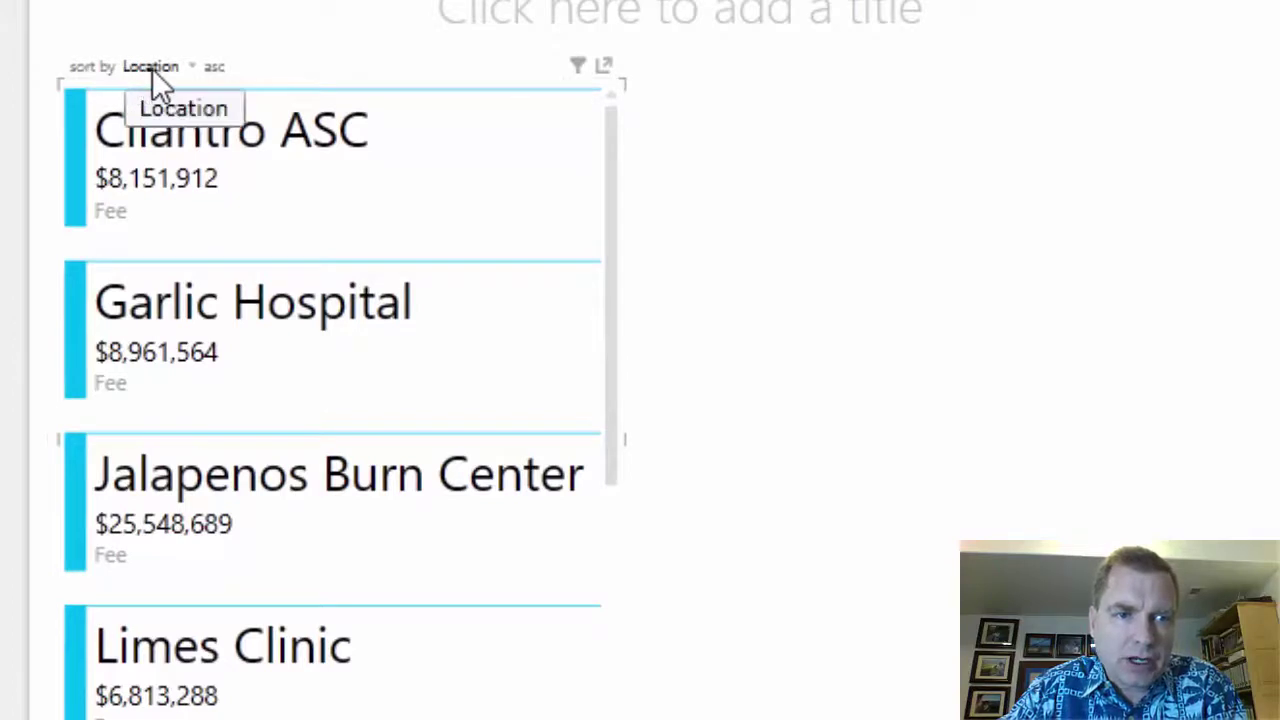
Try sorting the cards by Location descending and by Fee descending and ascending, and restore the ascending Location sort.
left_click(214, 67)
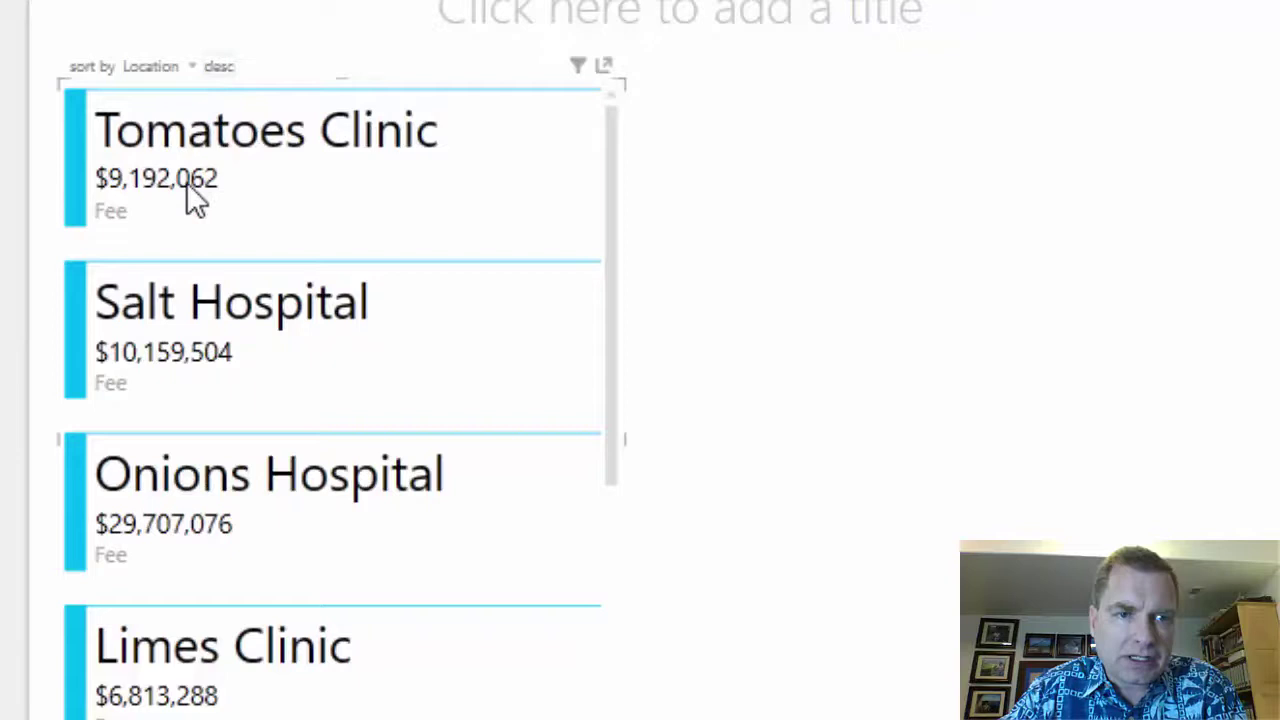
left_click(167, 66)
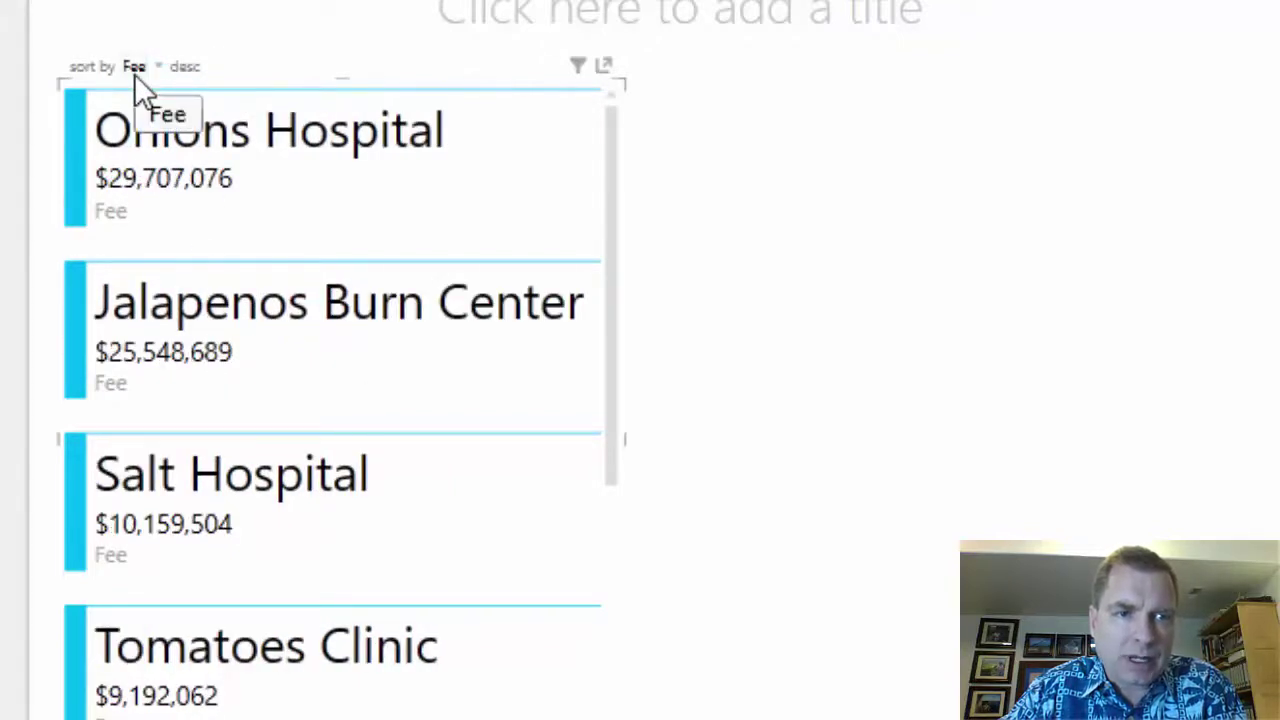
left_click(186, 67)
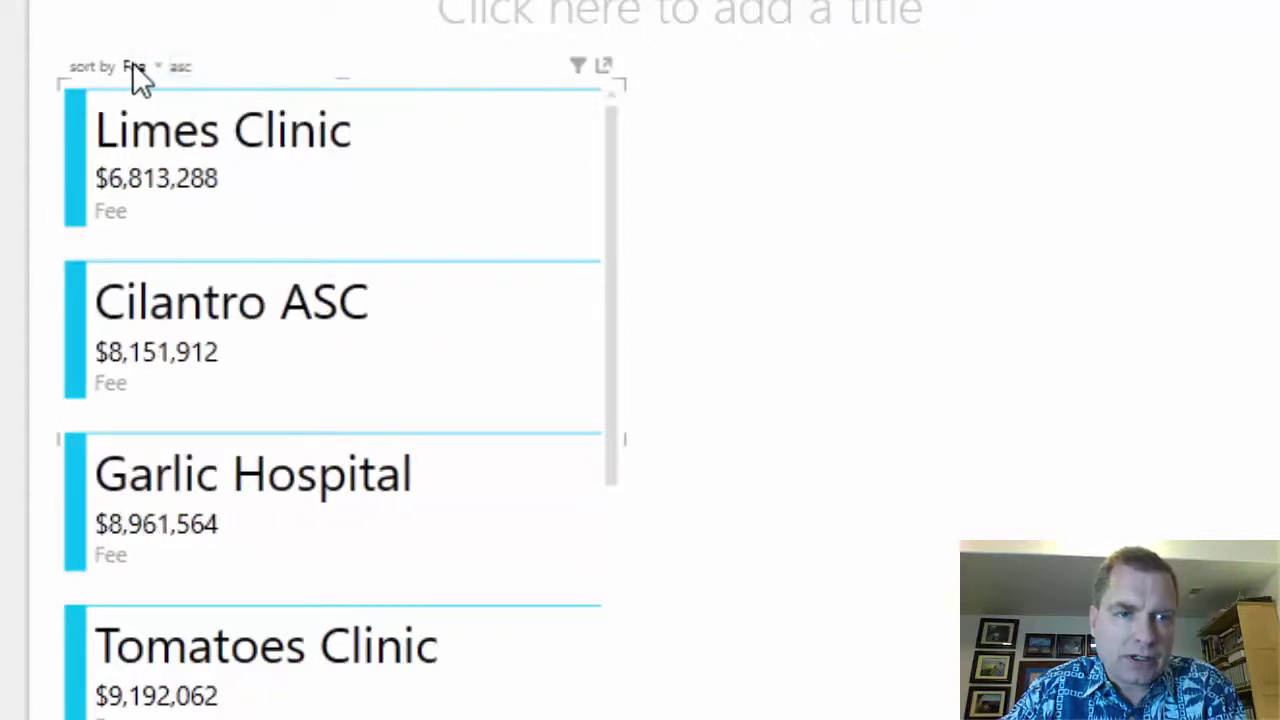
left_click(154, 95)
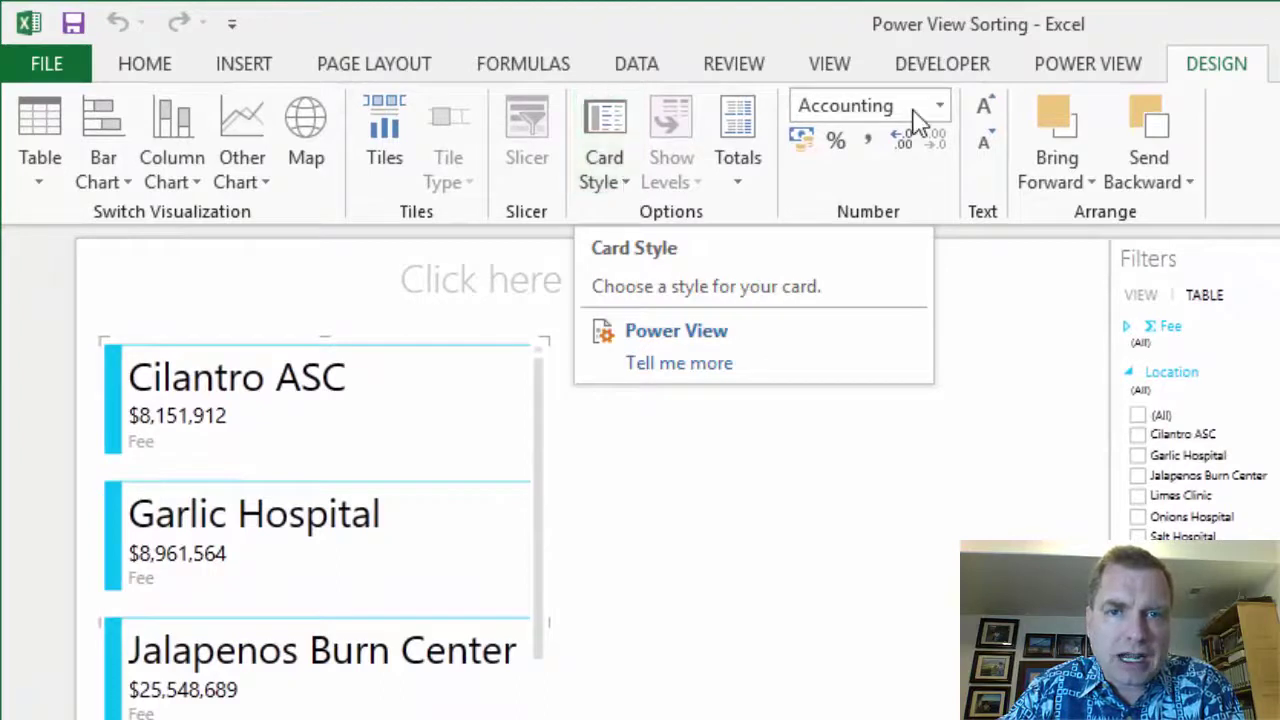
Compare the Callout and Card styles on the card visualization and leave it set to Callout.
left_click(620, 188)
left_click(648, 252)
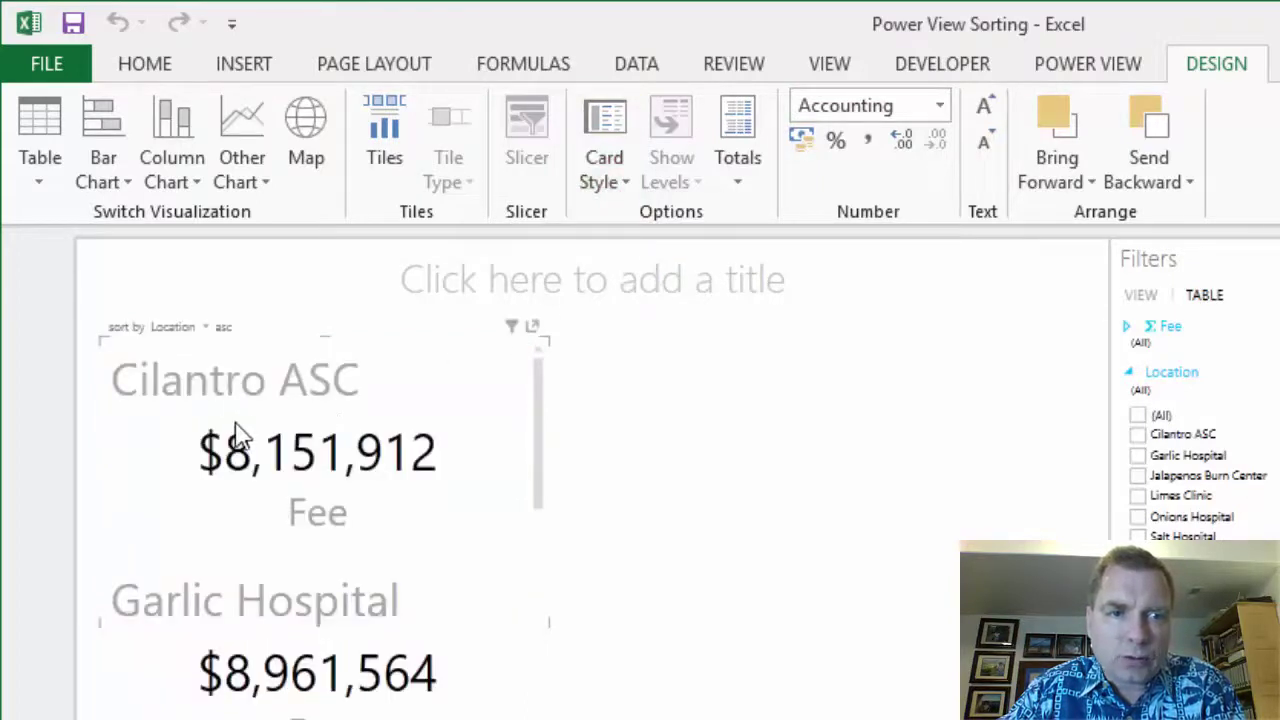
left_click(608, 186)
left_click(628, 216)
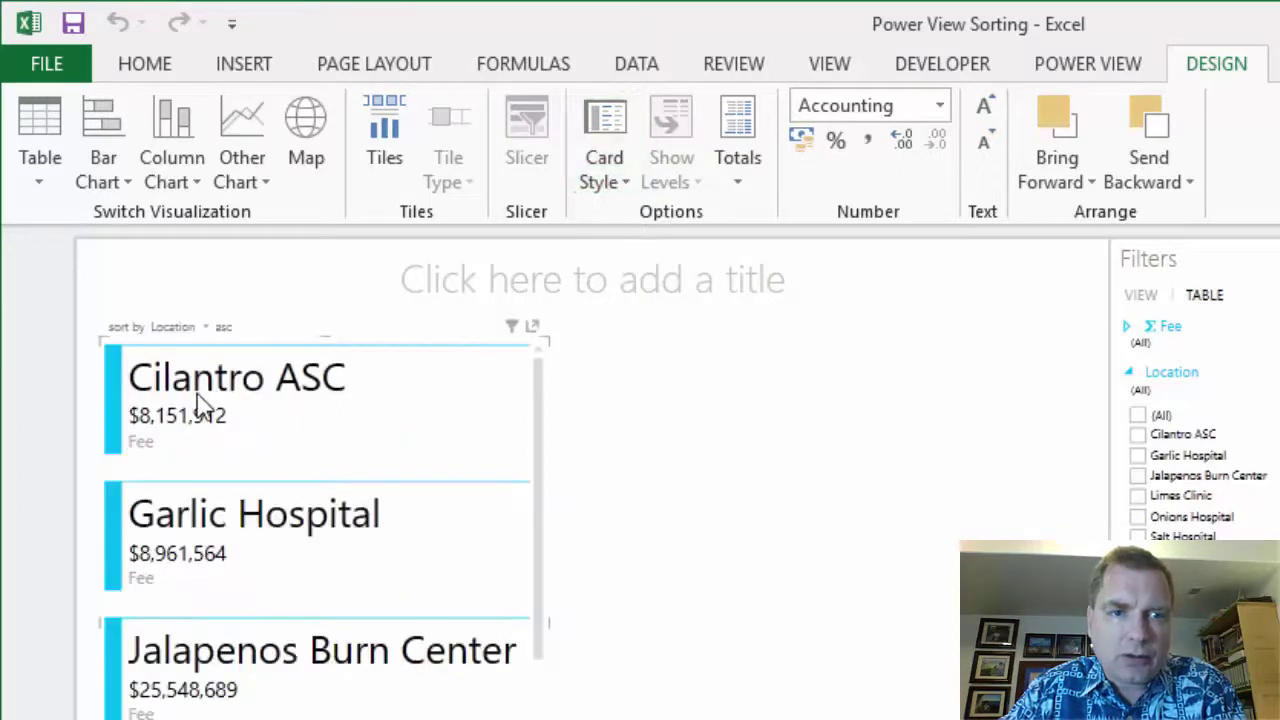
left_click(612, 182)
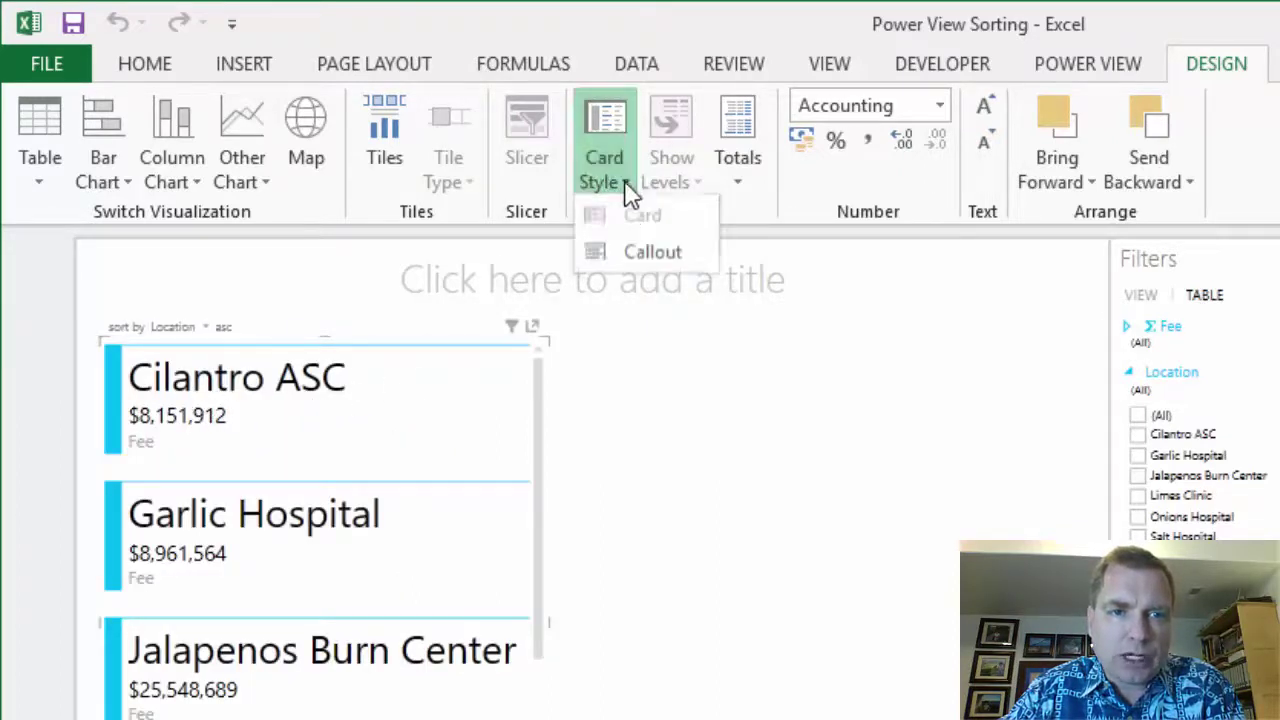
left_click(632, 251)
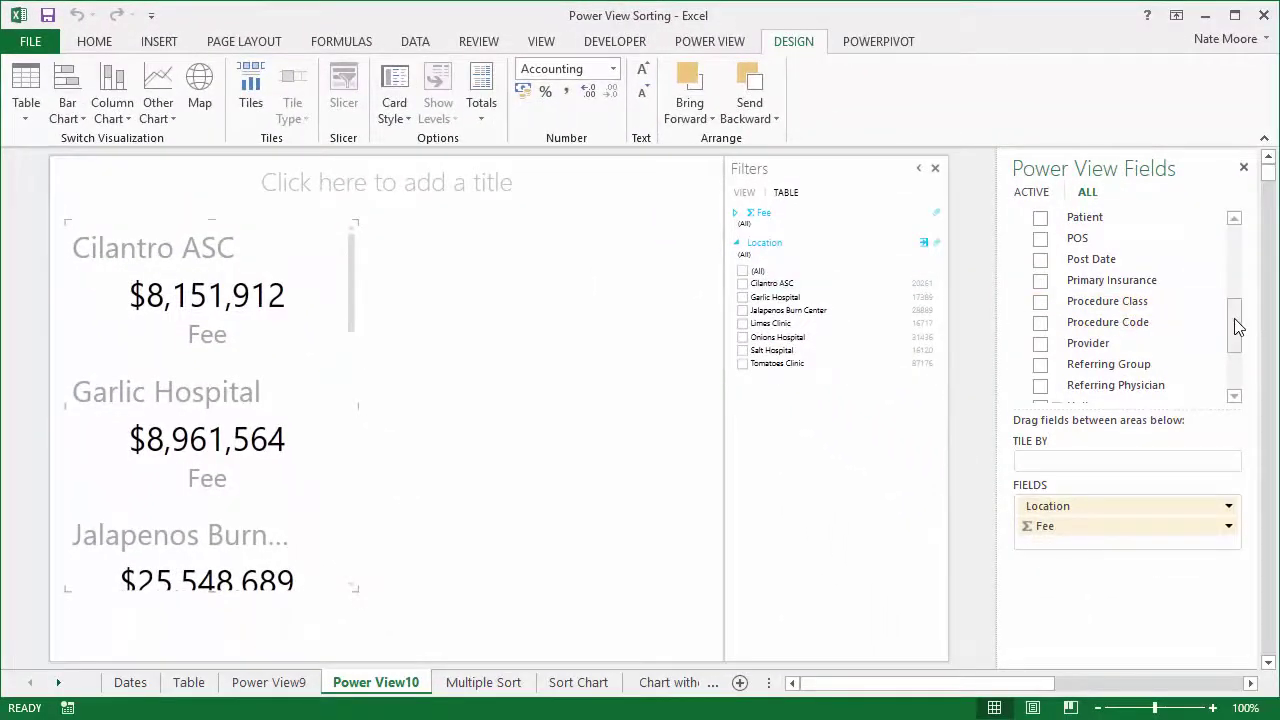
Try the callout cards with the Provider field added between Location and Fee, and remove that field again.
scroll(1238, 327, "down", 1)
left_click_drag(1095, 325, 1090, 522)
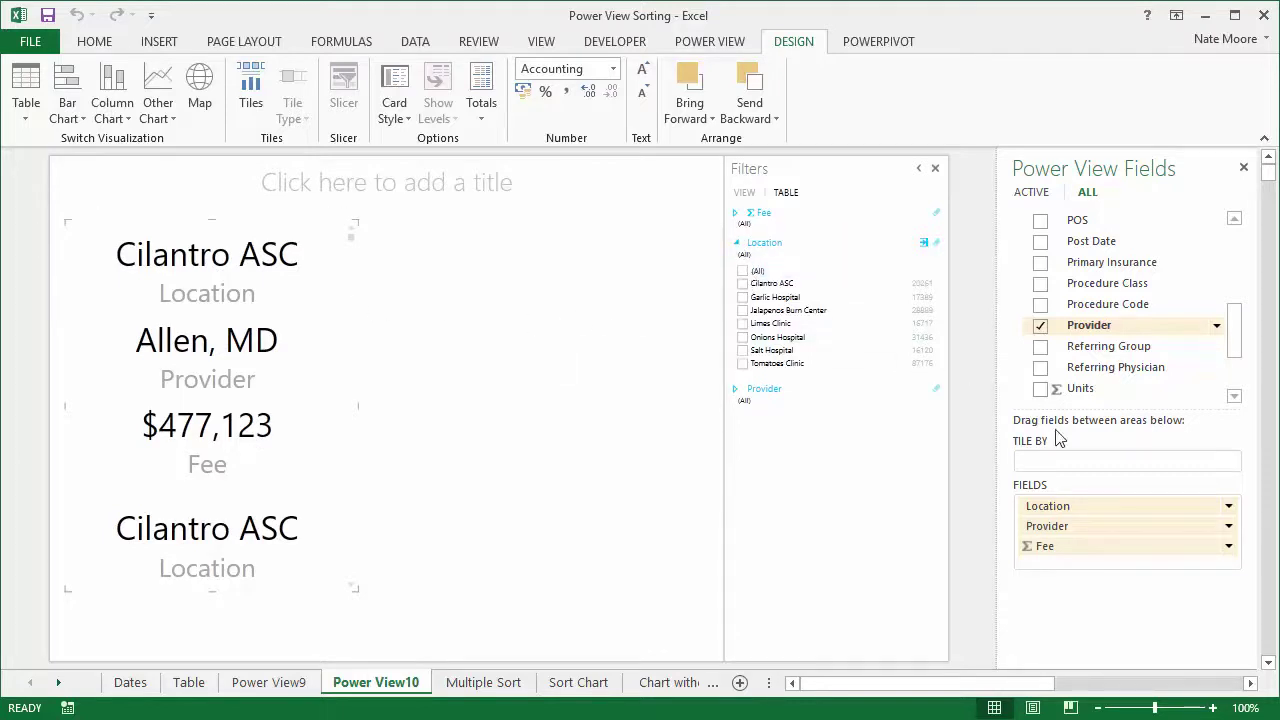
left_click_drag(1064, 527, 1068, 335)
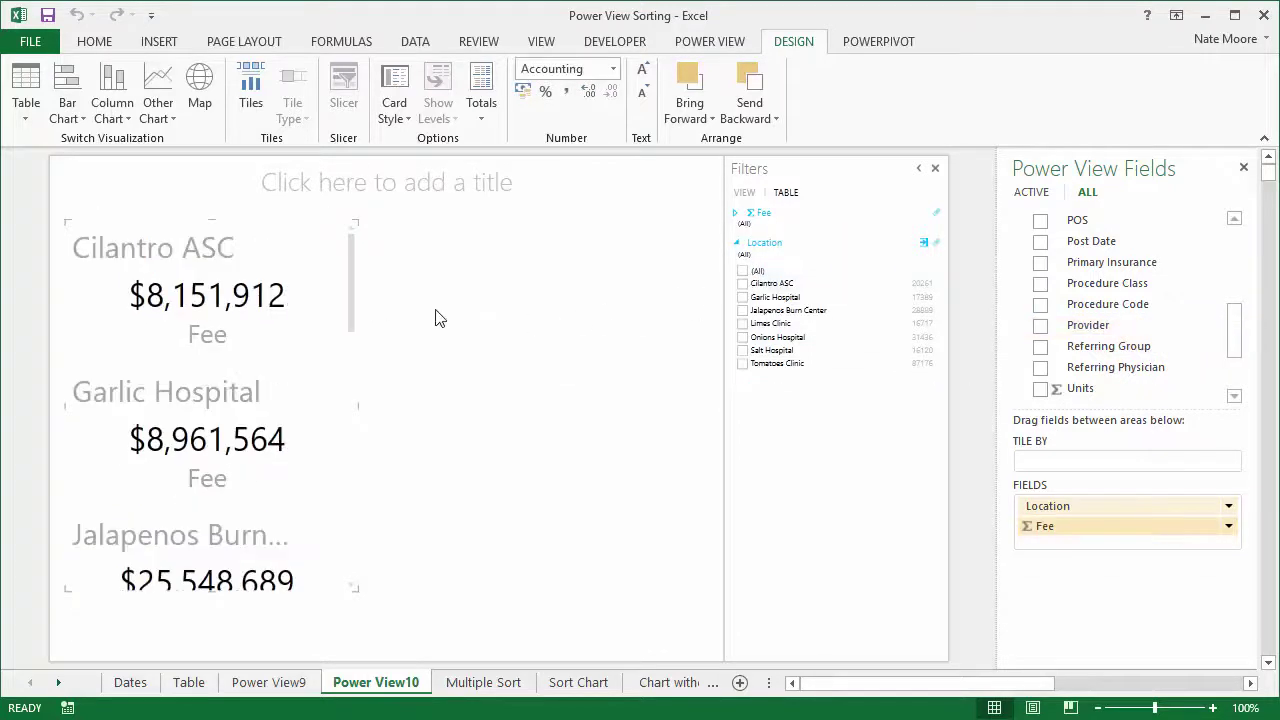
Look over the callout cards and open the choice of table, matrix and card layouts for them.
mouse_move(180, 245)
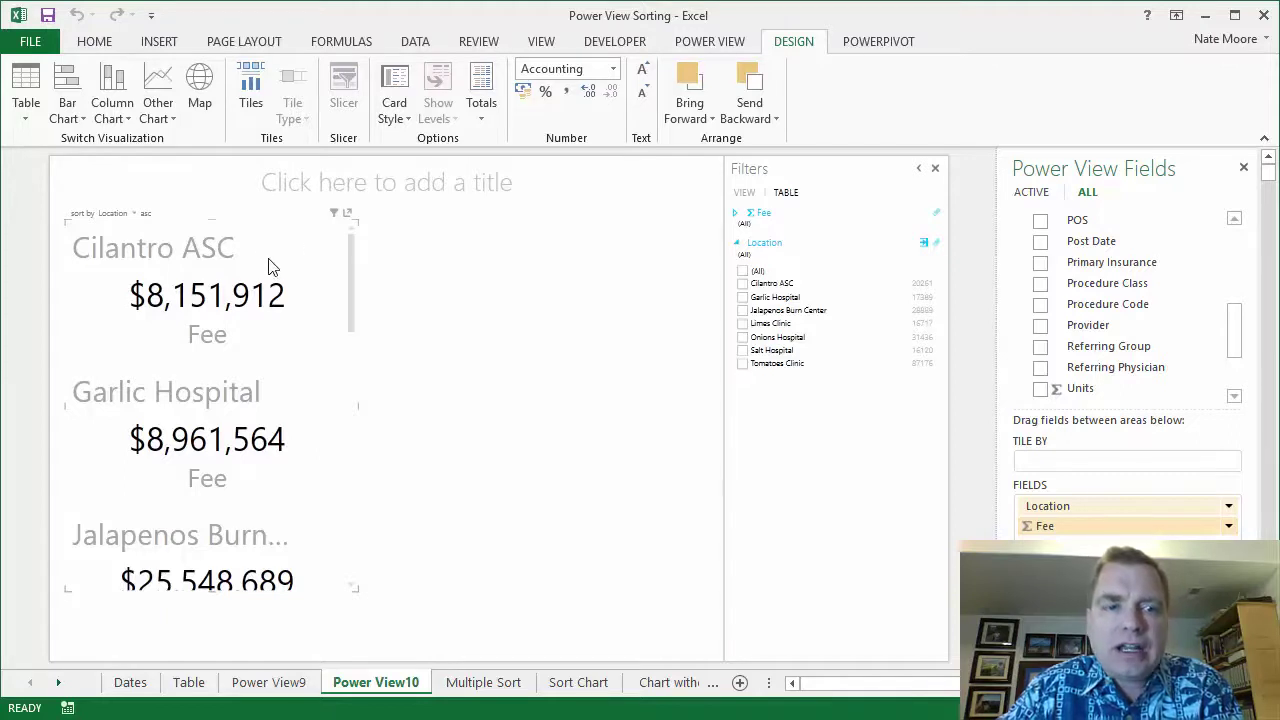
left_click_drag(350, 287, 345, 220)
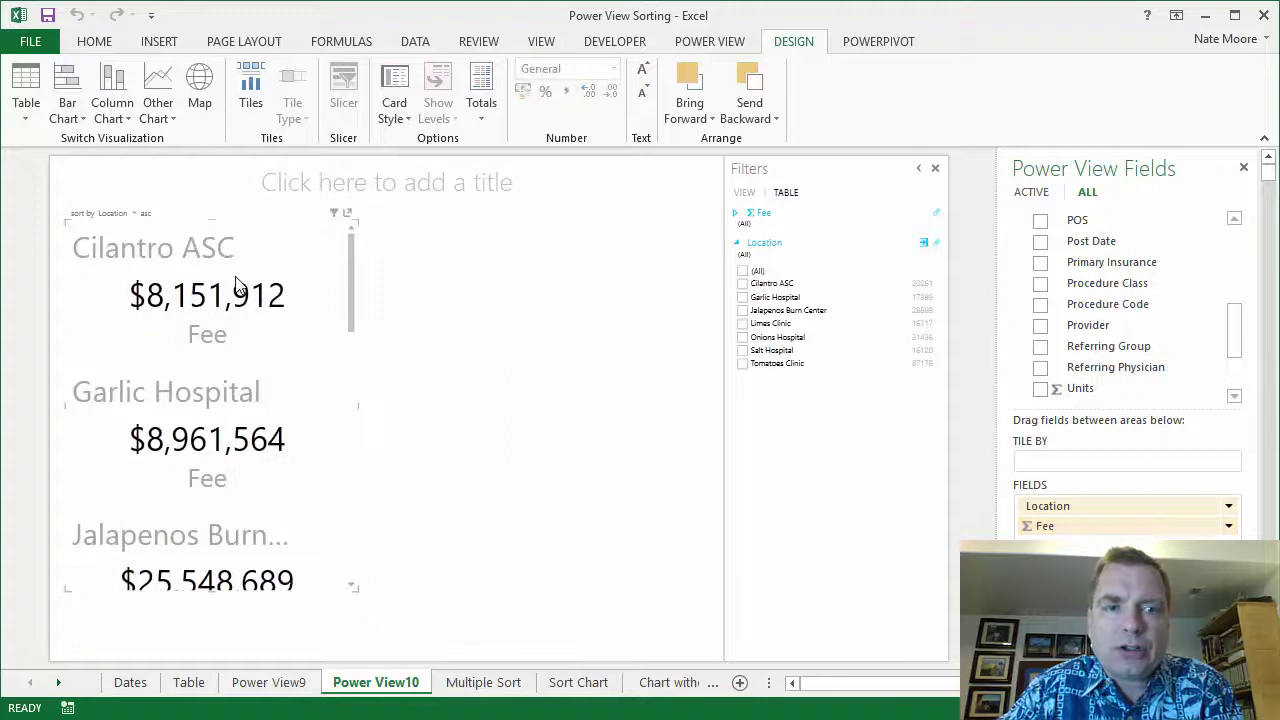
mouse_move(253, 270)
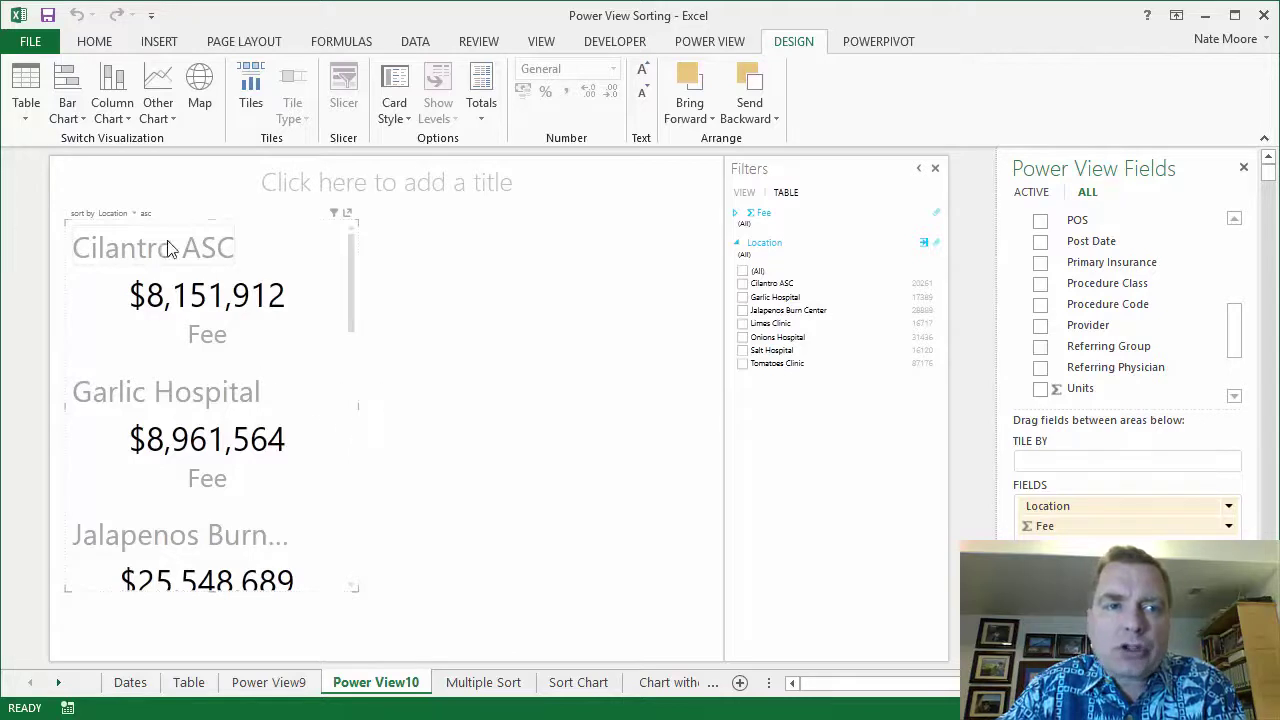
left_click(33, 118)
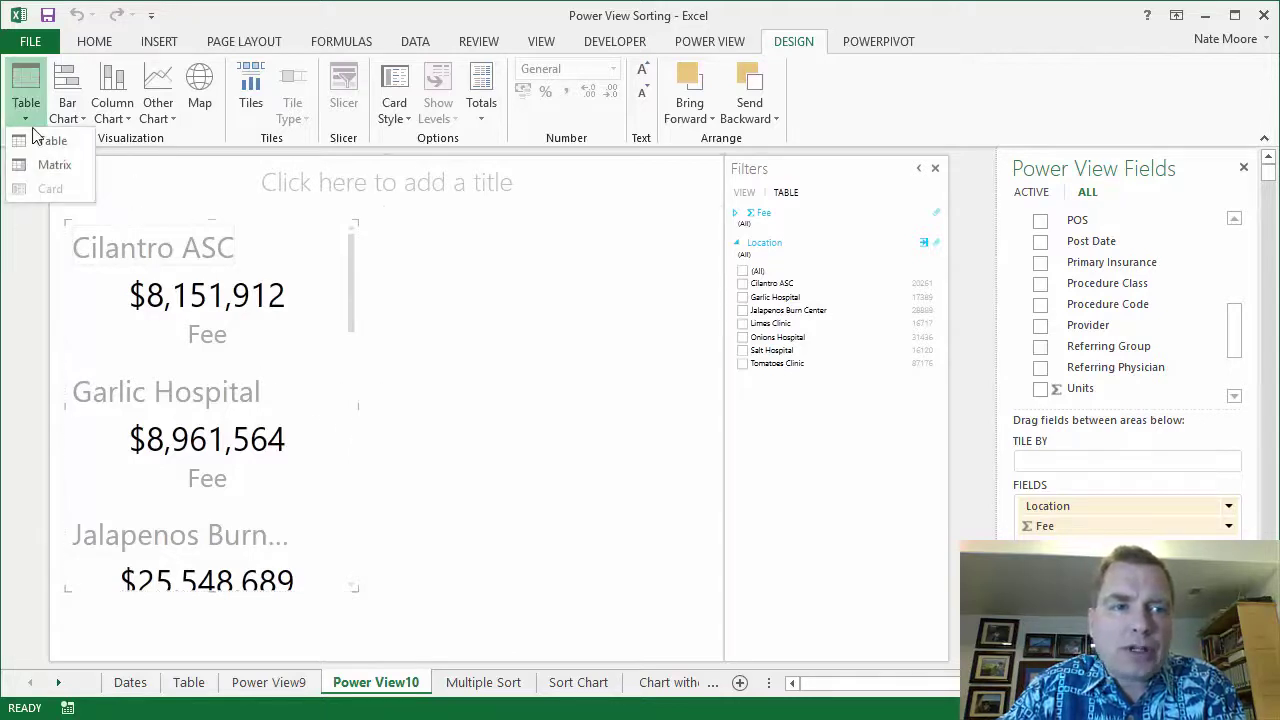